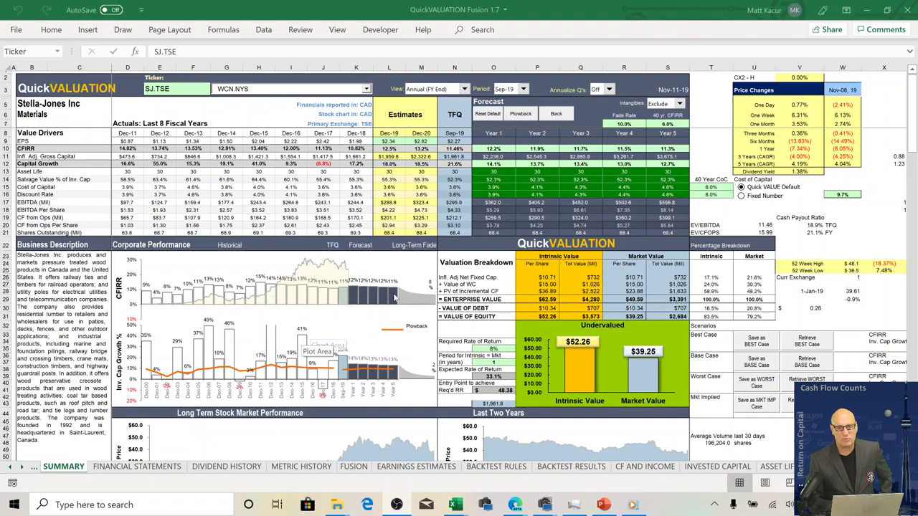
pyautogui.moveTo(394, 297)
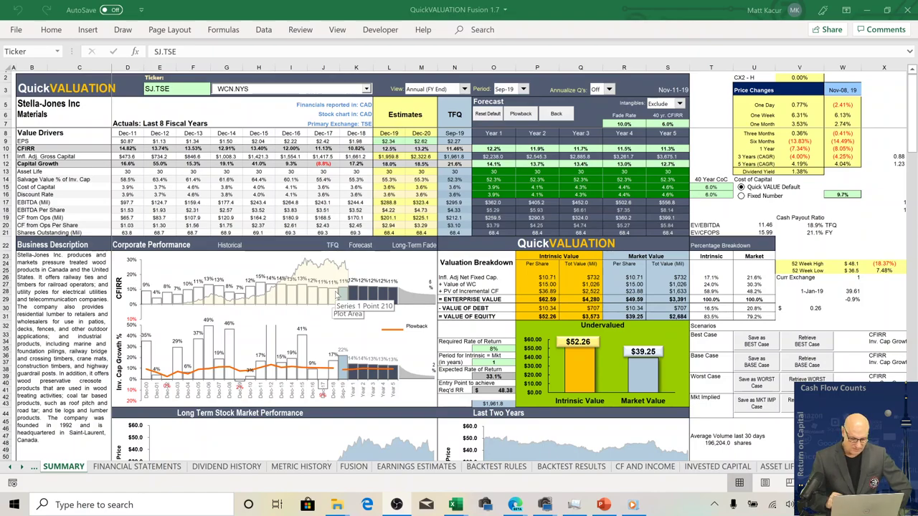
# Step: Switch the Summary's View to Quarterly so it covers eight quarters through Sep-19
pyautogui.click(464, 91)
pyautogui.click(432, 117)
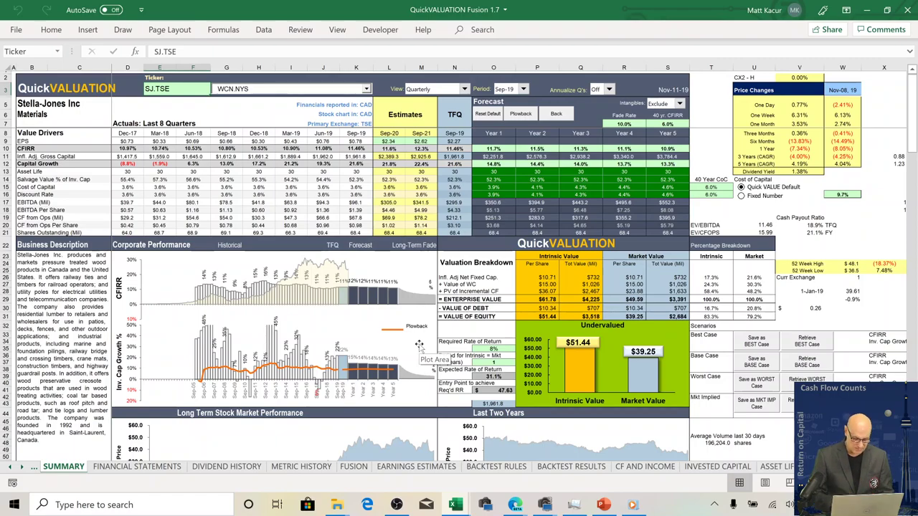
# Step: On the Financial Statements sheet, review quarterly revenue growth from Sep-18 through Sep-19
pyautogui.click(155, 467)
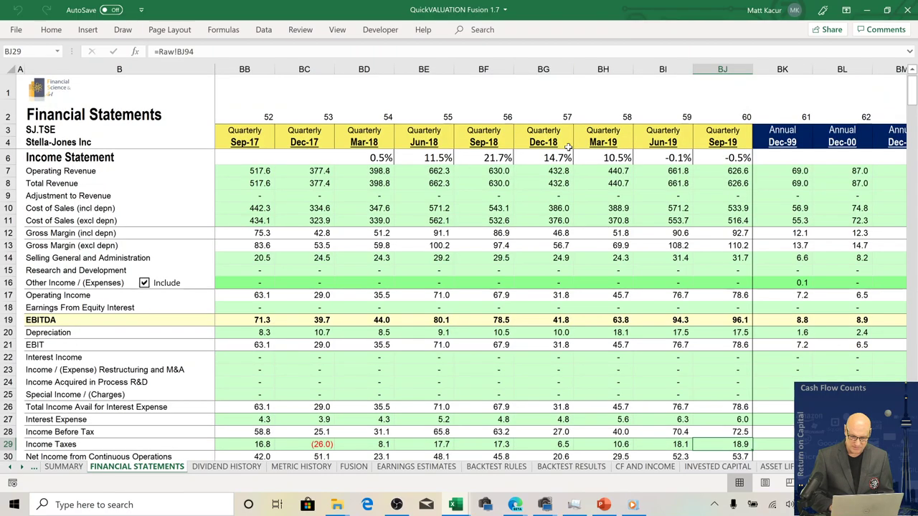
pyautogui.click(567, 146)
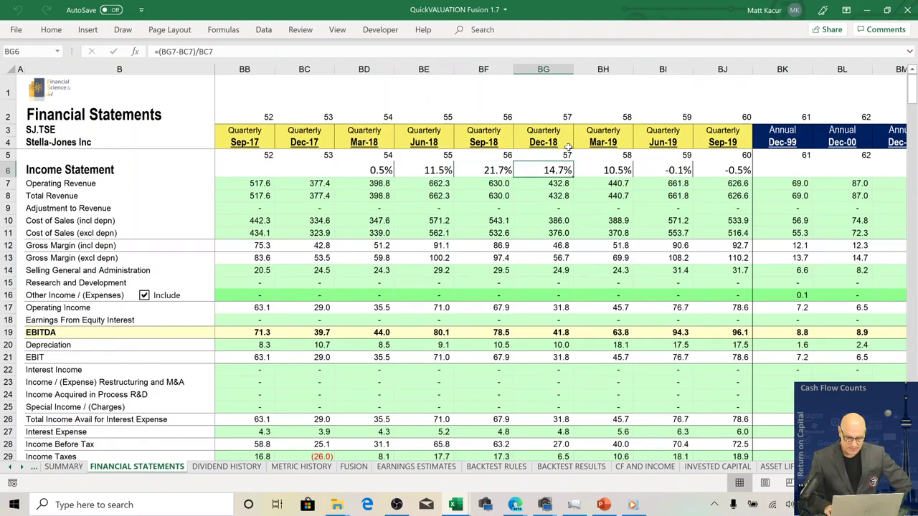
pyautogui.press('Left')
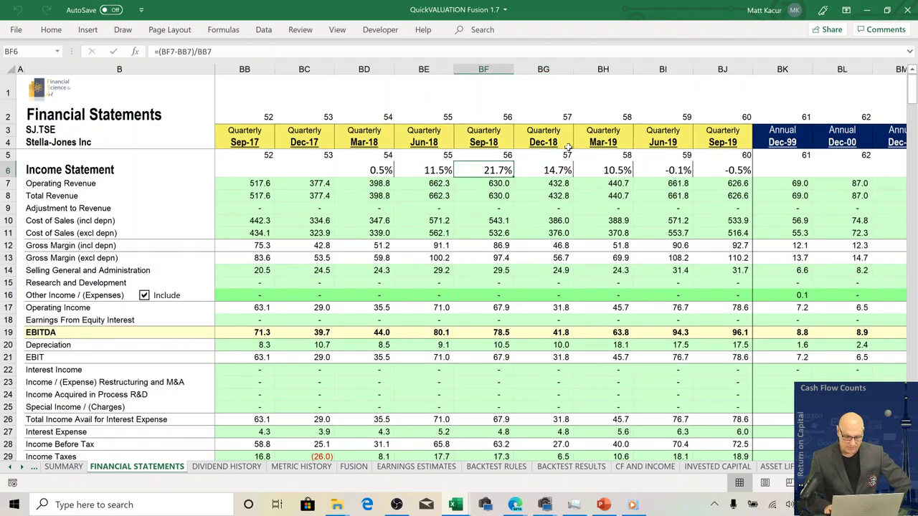
pyautogui.press('Right')
pyautogui.press('Right')
pyautogui.press('Right')
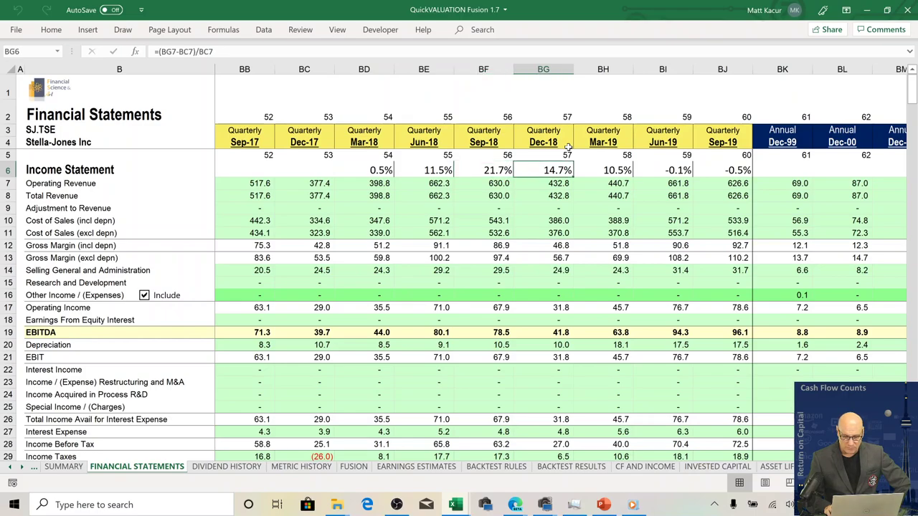
pyautogui.press('Right')
pyautogui.press('Left')
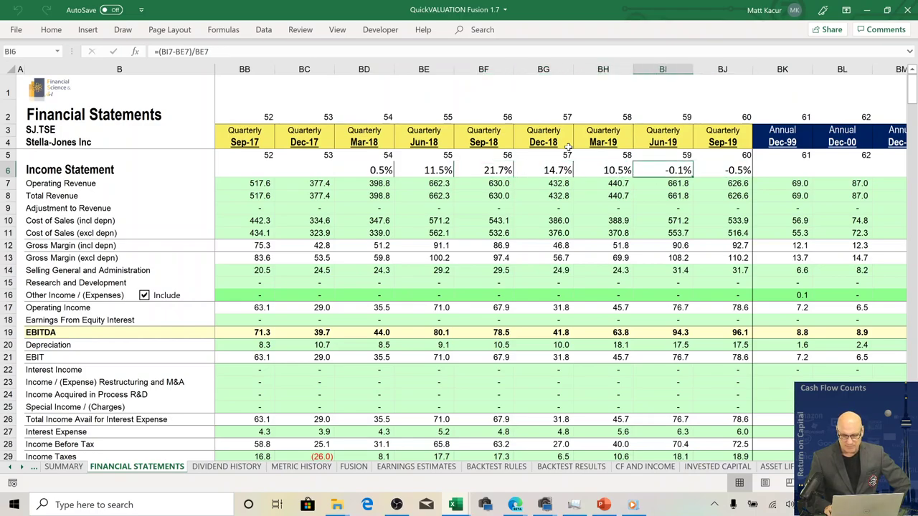
pyautogui.press('Right')
# Step: Step down the Sep-19 income statement lines and inspect the Sep-18 EBITDA formula (78.5)
pyautogui.press('Down')
pyautogui.press('Down')
pyautogui.press('Down')
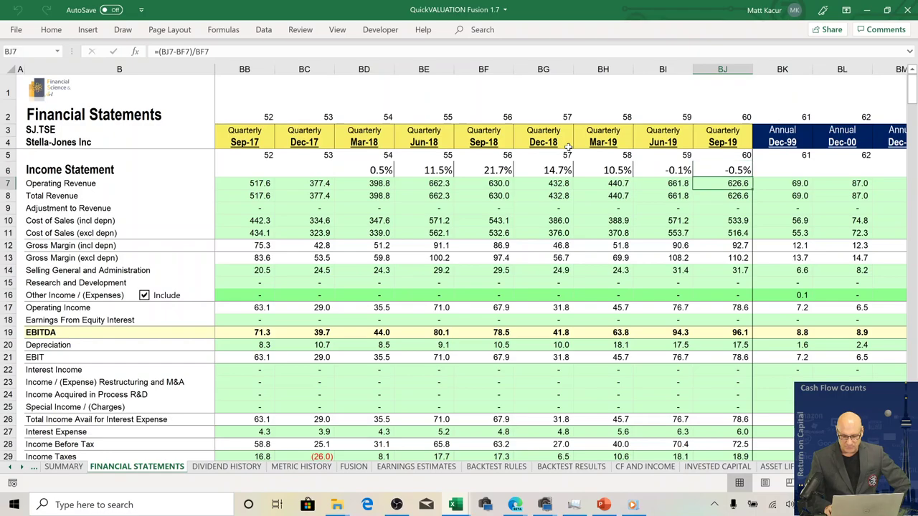
pyautogui.press('Down')
pyautogui.press('Down')
pyautogui.press('Down')
pyautogui.press('Down')
pyautogui.press('Down')
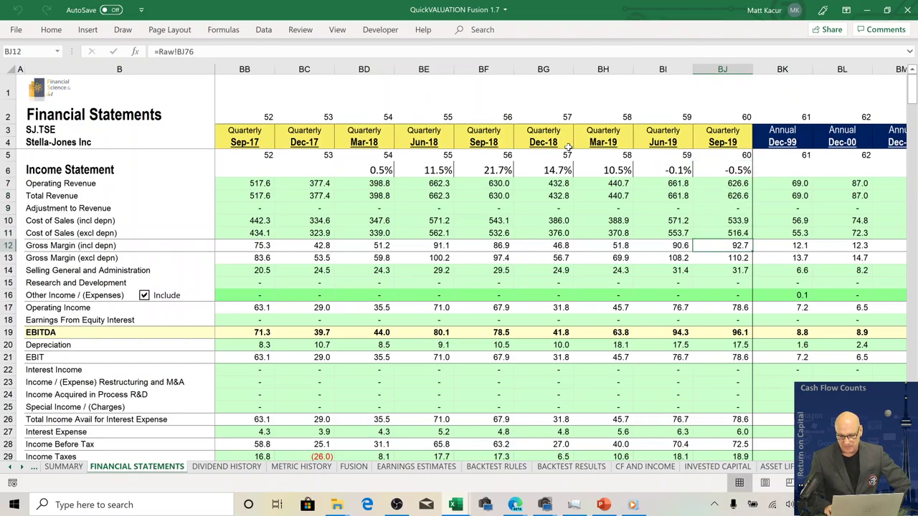
pyautogui.press('Down')
pyautogui.press('Down')
pyautogui.press('Down')
pyautogui.press('Down')
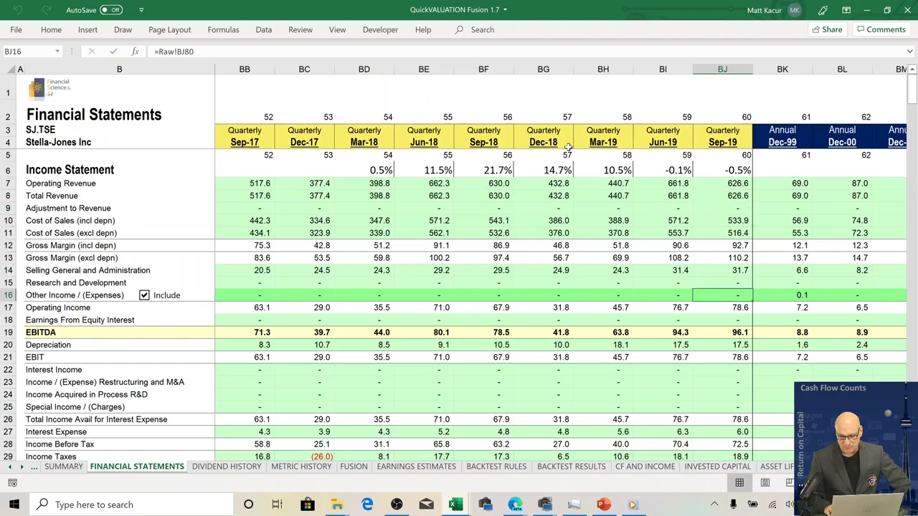
pyautogui.press('Down')
pyautogui.press('Down')
pyautogui.press('Down')
pyautogui.press('Down')
pyautogui.press('Down')
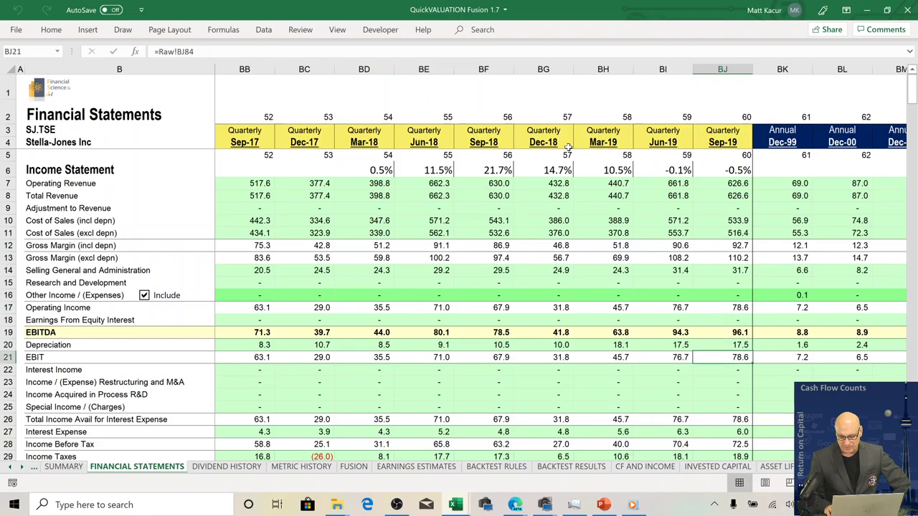
pyautogui.press('Down')
pyautogui.press('Down')
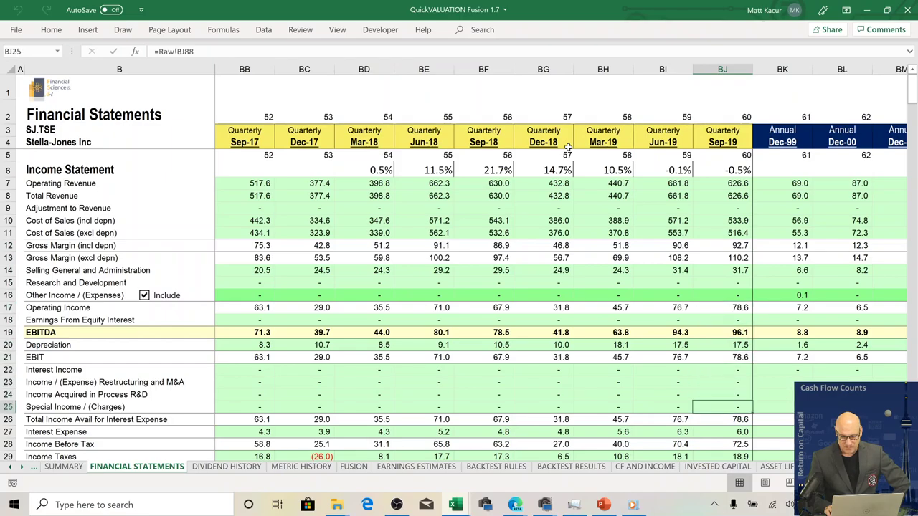
pyautogui.click(490, 334)
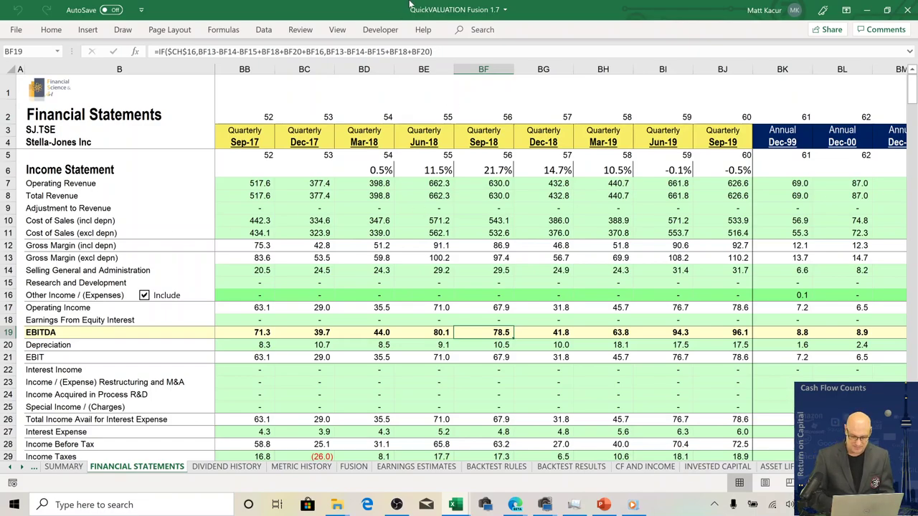
# Step: Check the Sep-20 EBITDA estimate in cell L17 on the Summary, then open Dividend History
pyautogui.click(63, 467)
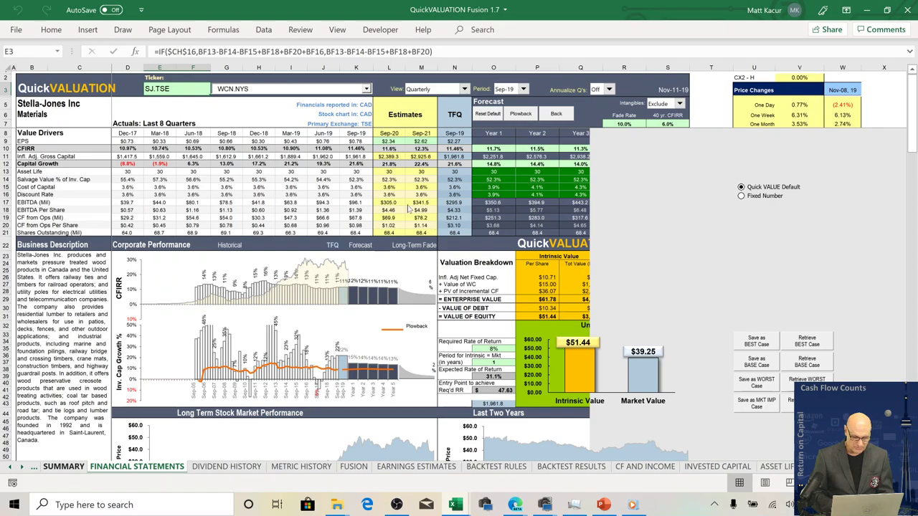
pyautogui.click(404, 204)
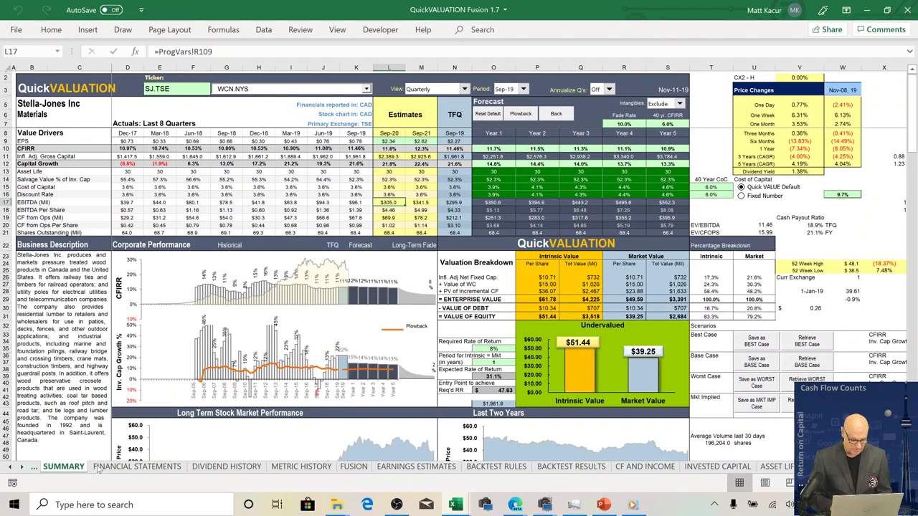
pyautogui.click(223, 467)
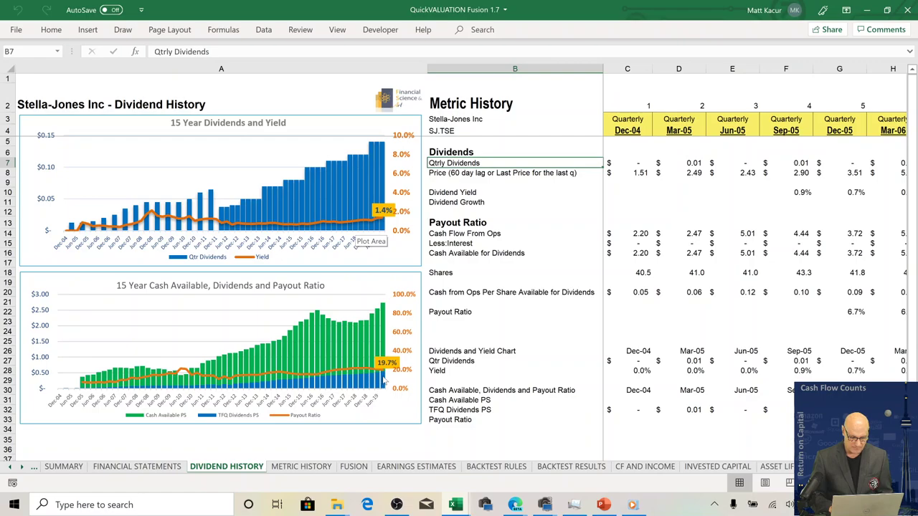
# Step: Read the chart values for cash available per share versus trailing dividends
pyautogui.moveTo(384, 381)
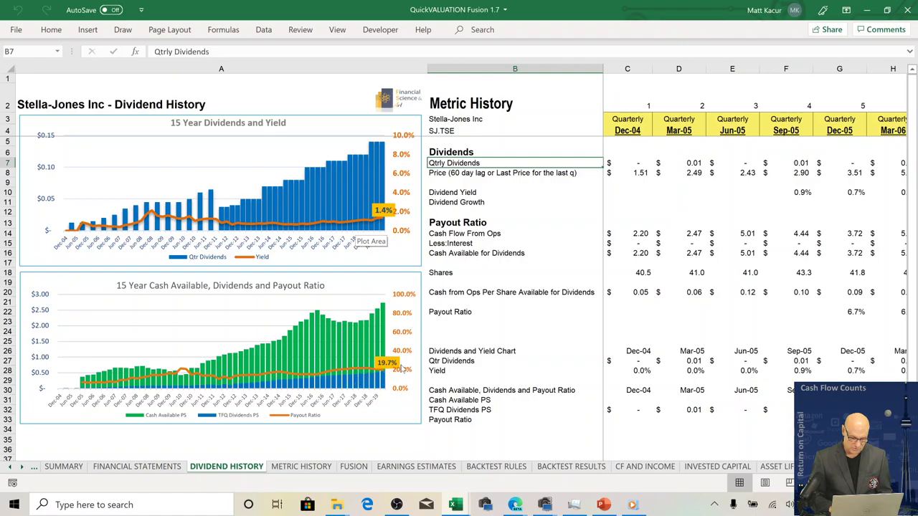
# Step: Return to the quarterly Summary showing $51.44 intrinsic value versus $39.25 market value
pyautogui.click(63, 467)
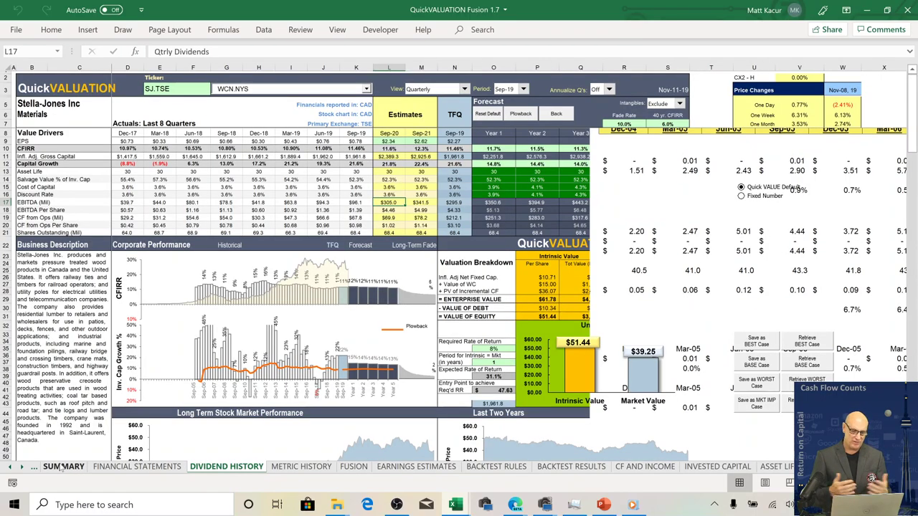